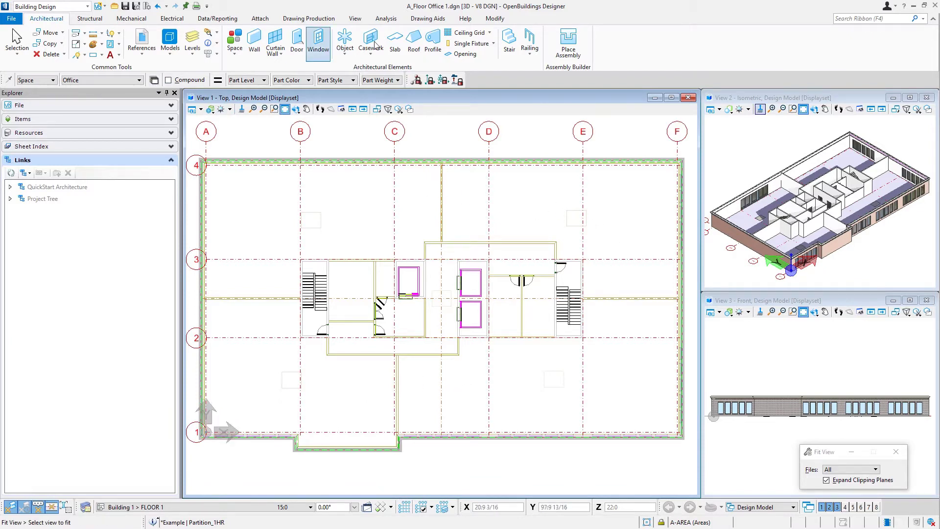
# Step: Set up a Grid-type ceiling with 2:0 row spacing and 4:0 column spacing, with Annotation Scale turned off
pyautogui.click(467, 33)
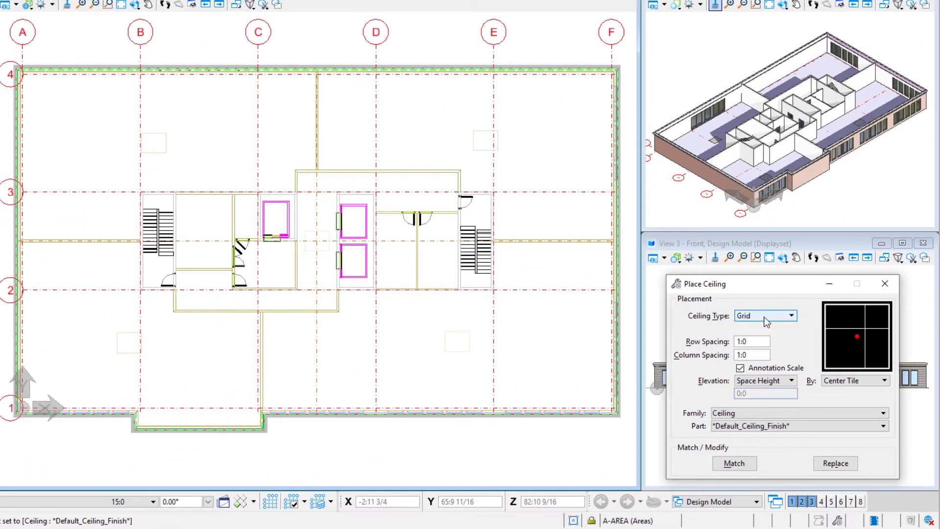
pyautogui.click(766, 318)
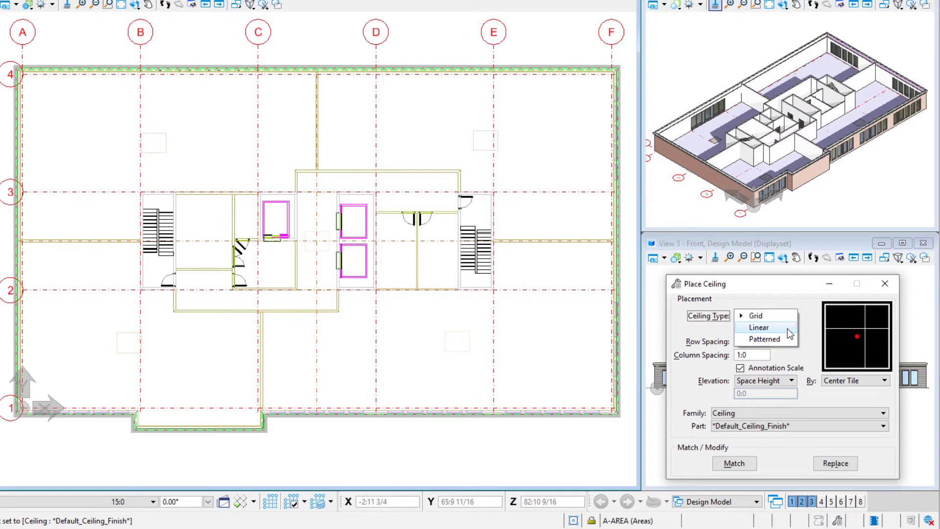
pyautogui.click(783, 316)
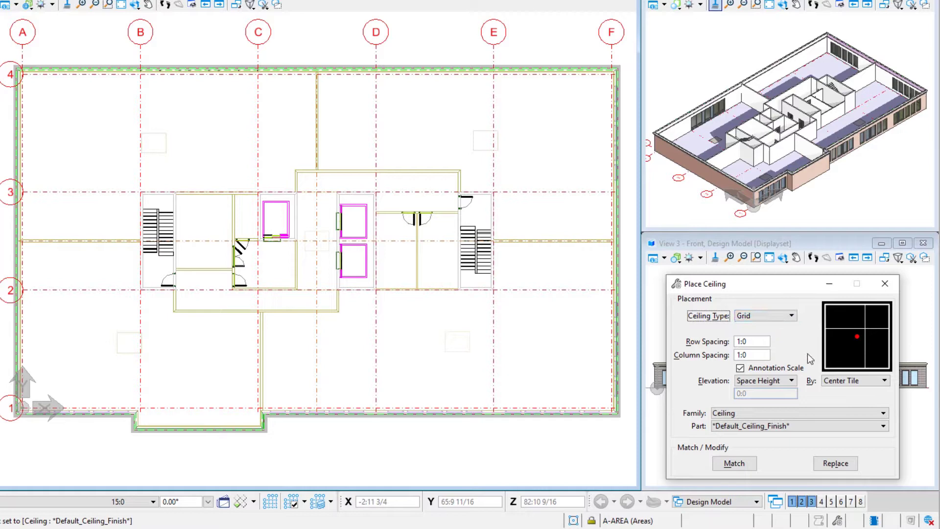
pyautogui.click(740, 368)
pyautogui.click(752, 342)
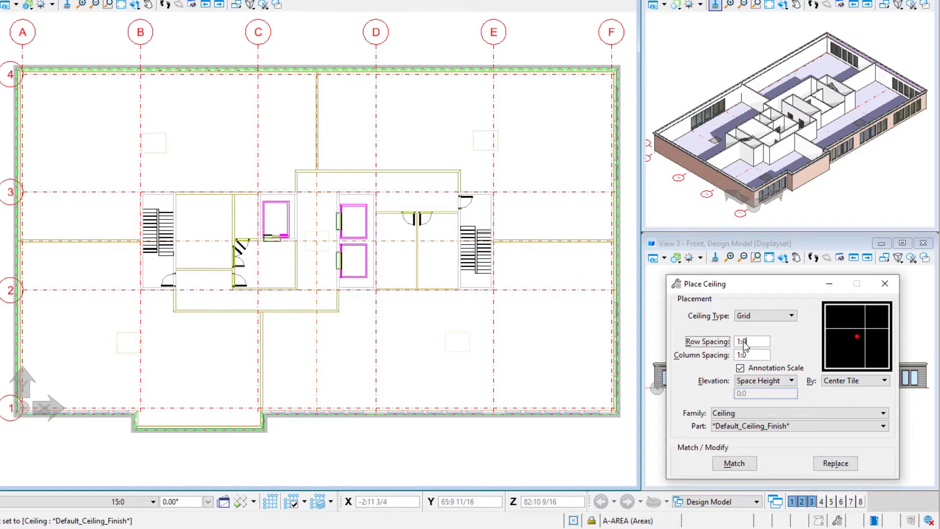
pyautogui.write('2')
pyautogui.click(749, 356)
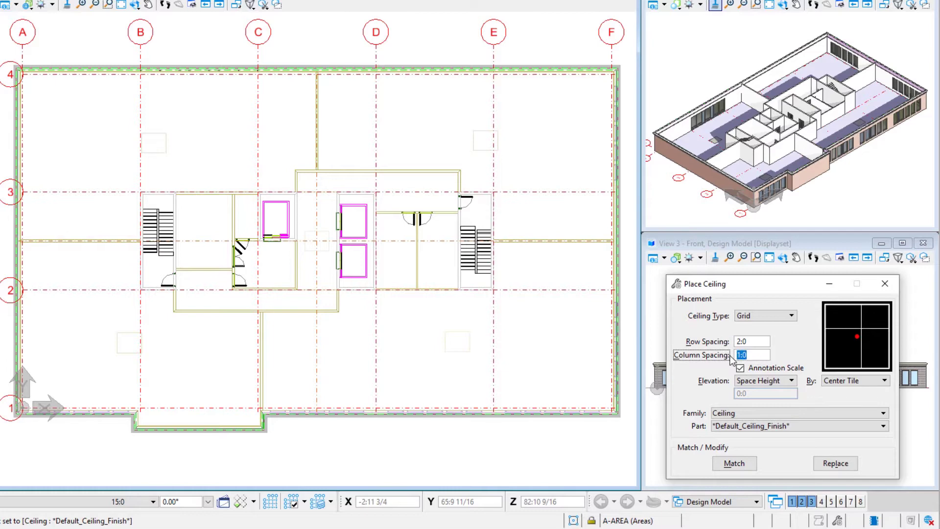
pyautogui.write('4')
pyautogui.press('Tab')
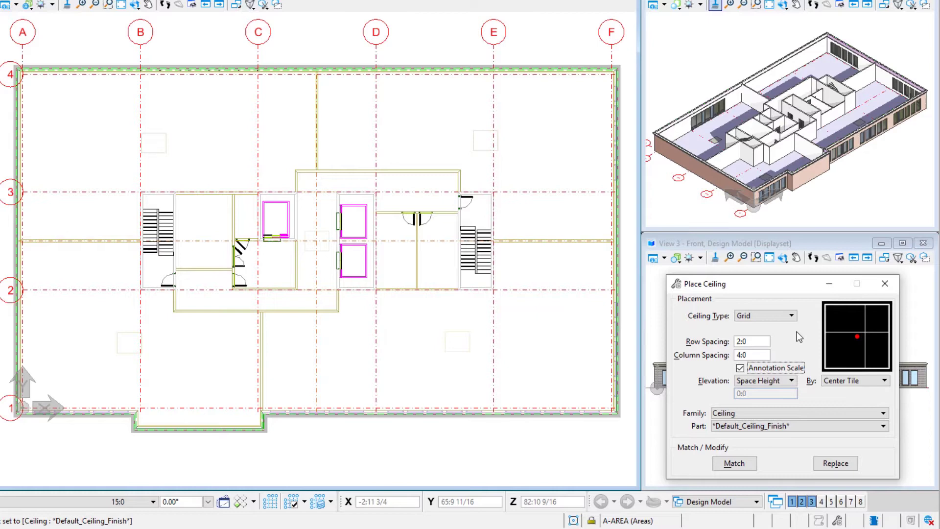
pyautogui.press('space')
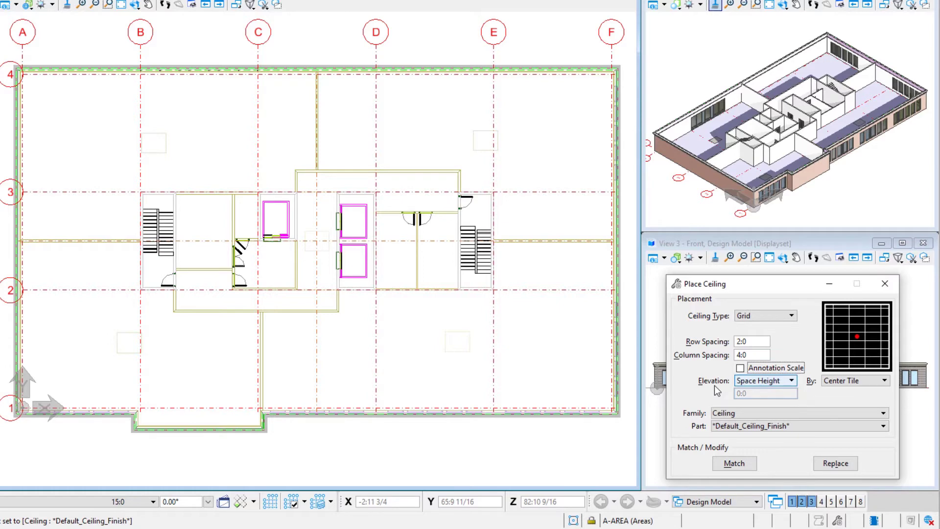
# Step: Configure the ceiling with Space Height elevation, By Point placement and the AcousticalTile part
pyautogui.click(752, 384)
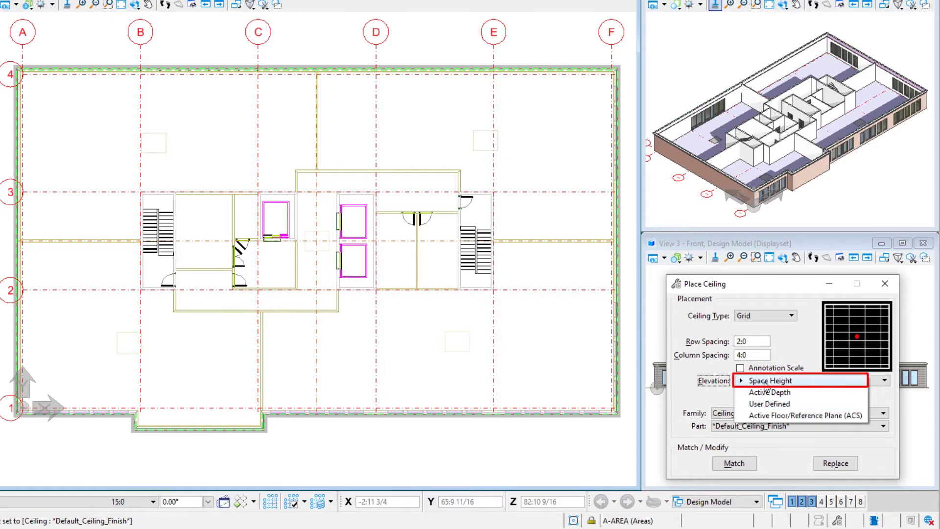
pyautogui.click(766, 382)
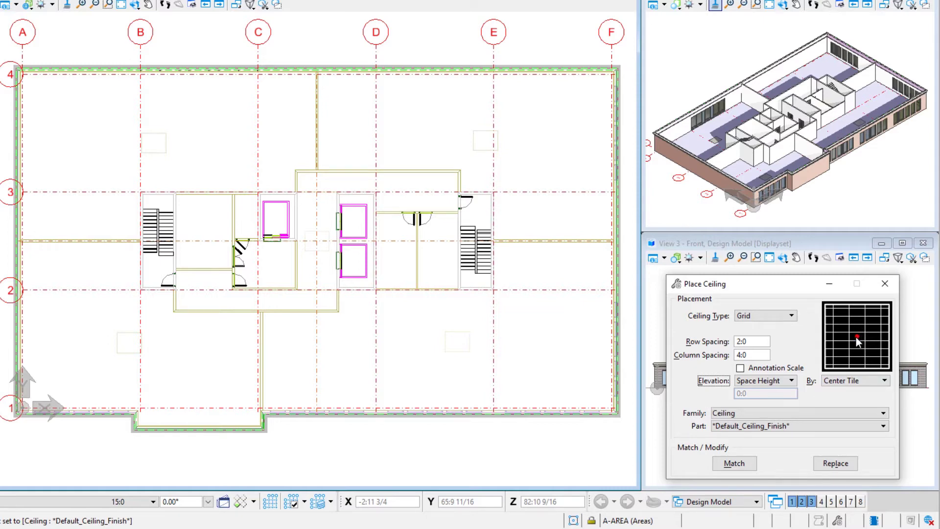
pyautogui.click(863, 381)
pyautogui.click(862, 390)
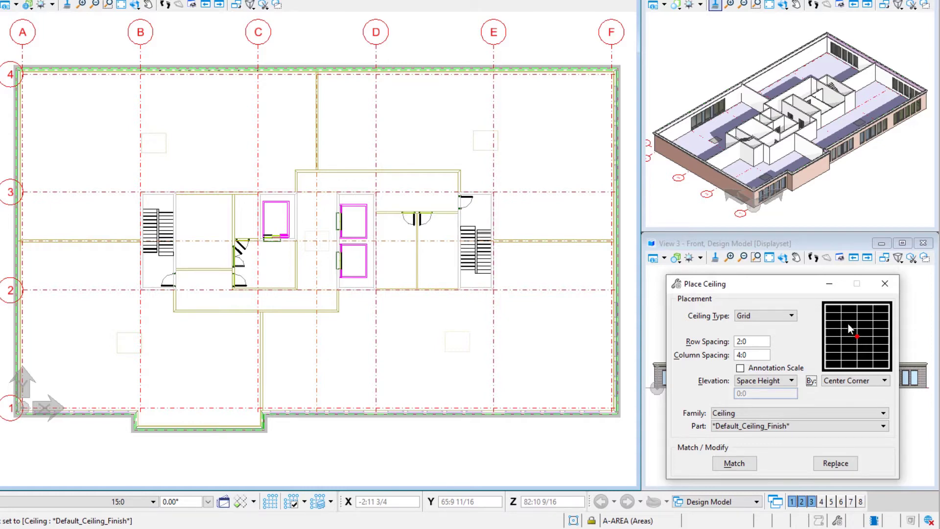
pyautogui.click(861, 381)
pyautogui.click(865, 392)
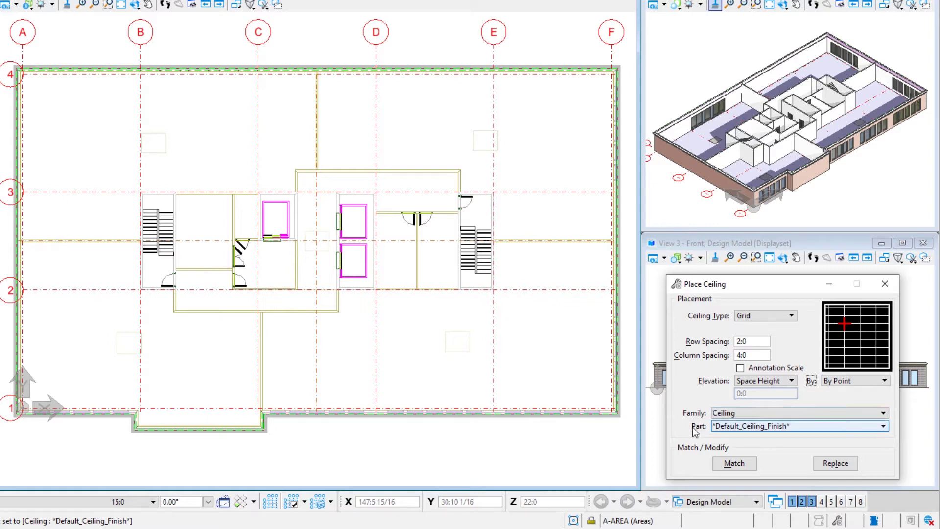
pyautogui.click(796, 432)
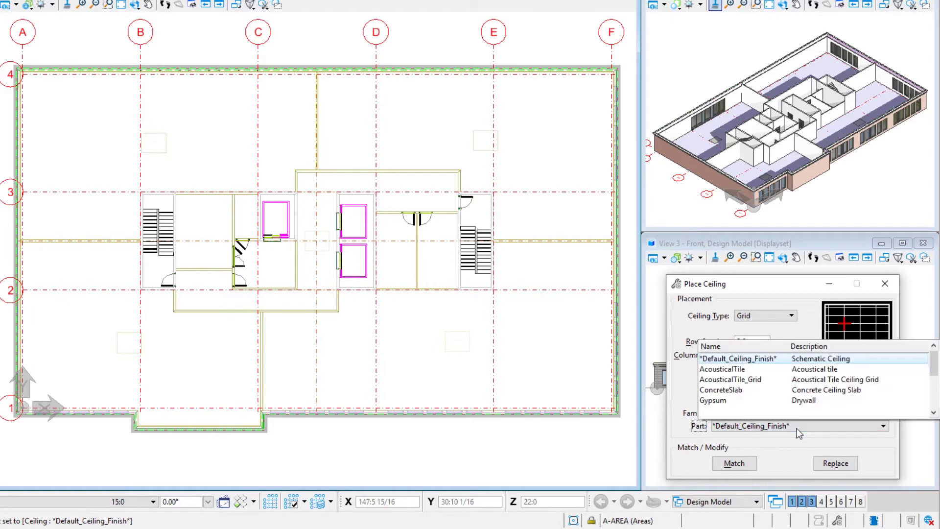
pyautogui.click(738, 372)
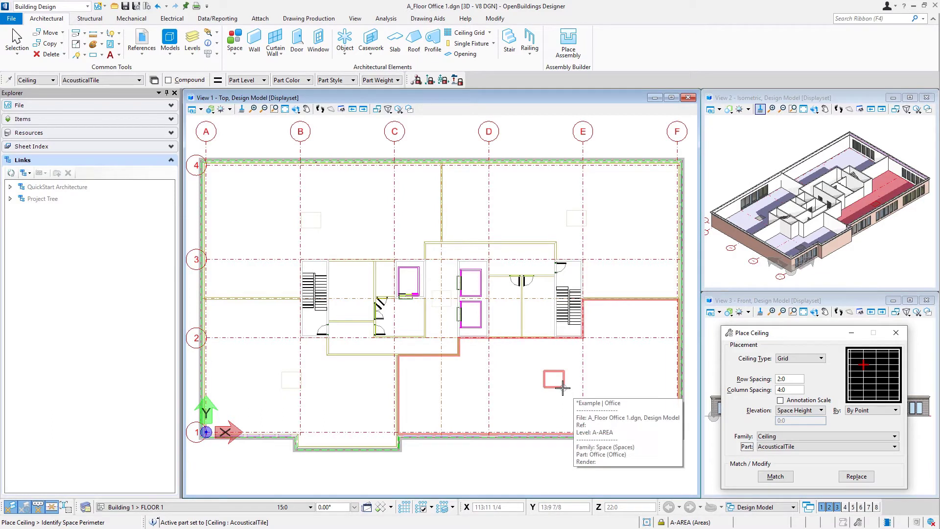
# Step: Place the ceiling in the plan's lower-right office space, with its origin at the core wall corner on grids E and 2, aligned horizontally
pyautogui.click(565, 390)
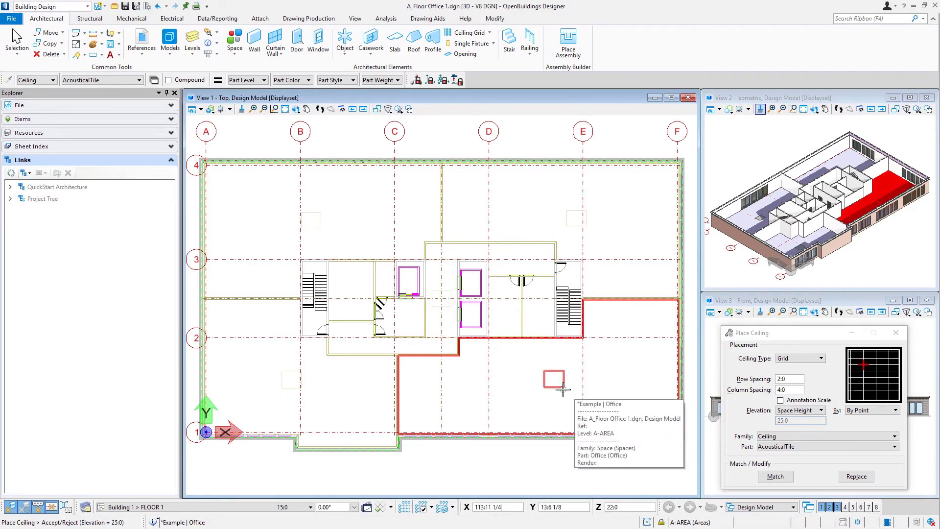
pyautogui.click(563, 389)
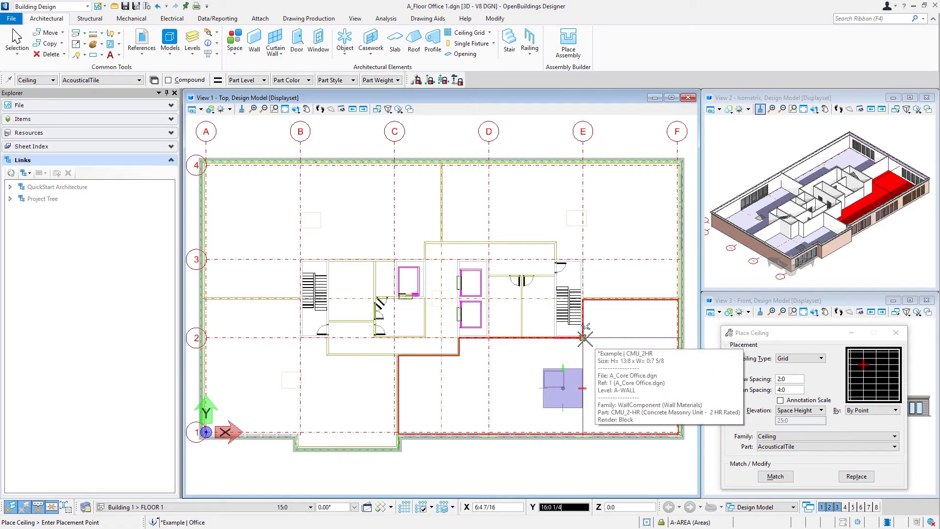
pyautogui.click(583, 337)
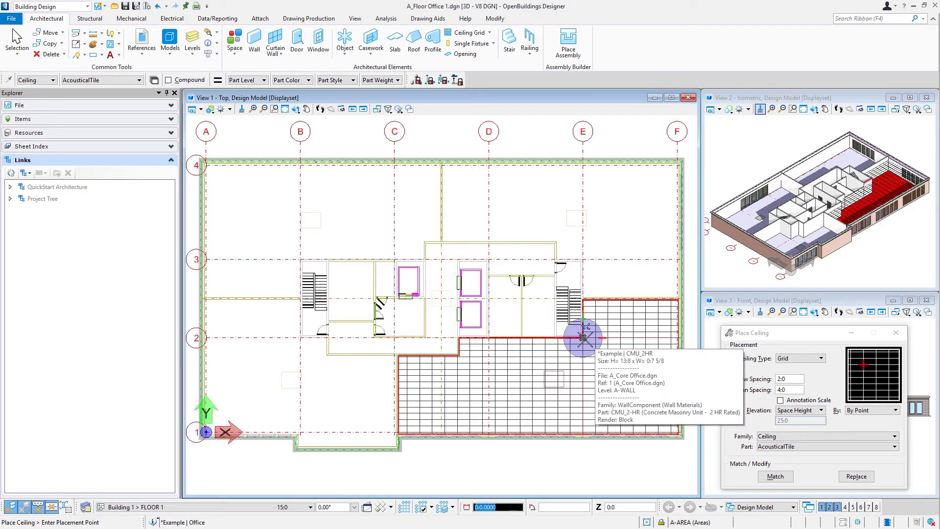
pyautogui.click(632, 337)
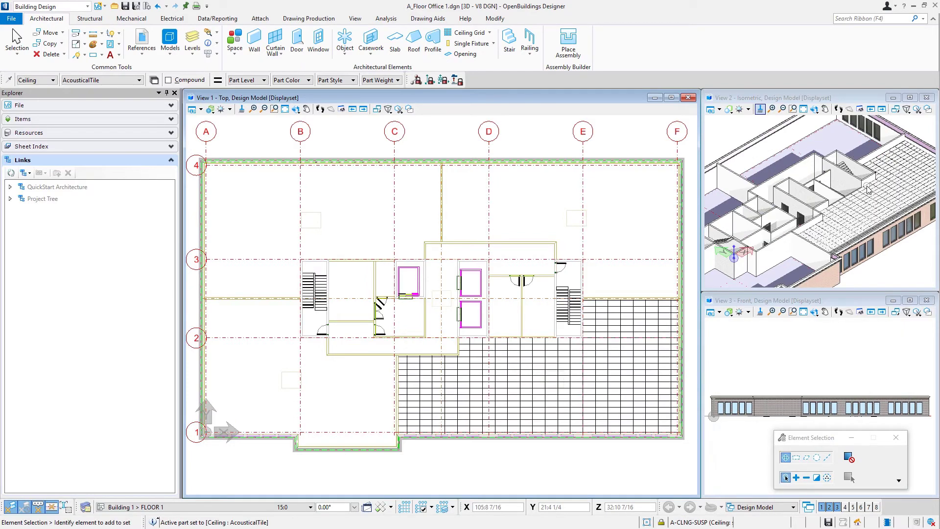
# Step: Inspect the placed office ceiling grid up close in the isometric view, selecting it and clearing the selection
pyautogui.scroll(3, 857, 202)
pyautogui.click(900, 150)
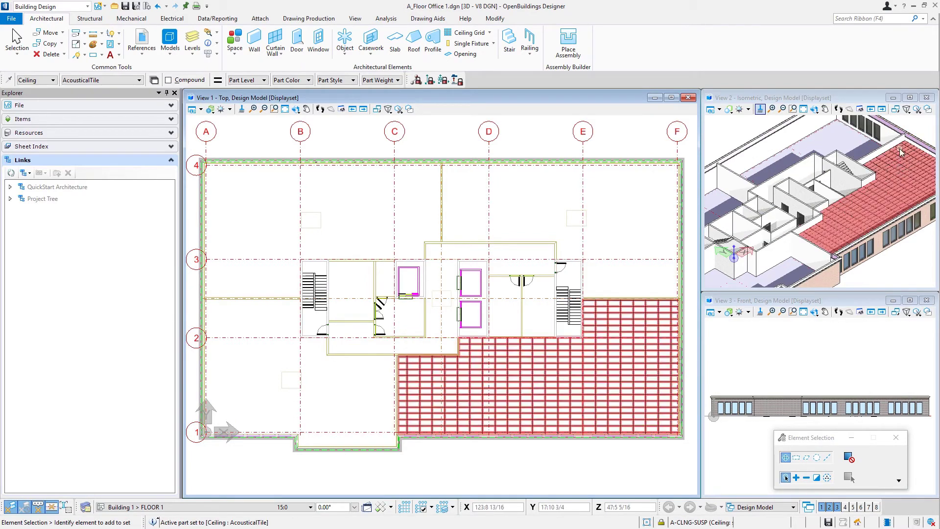
pyautogui.press('Escape')
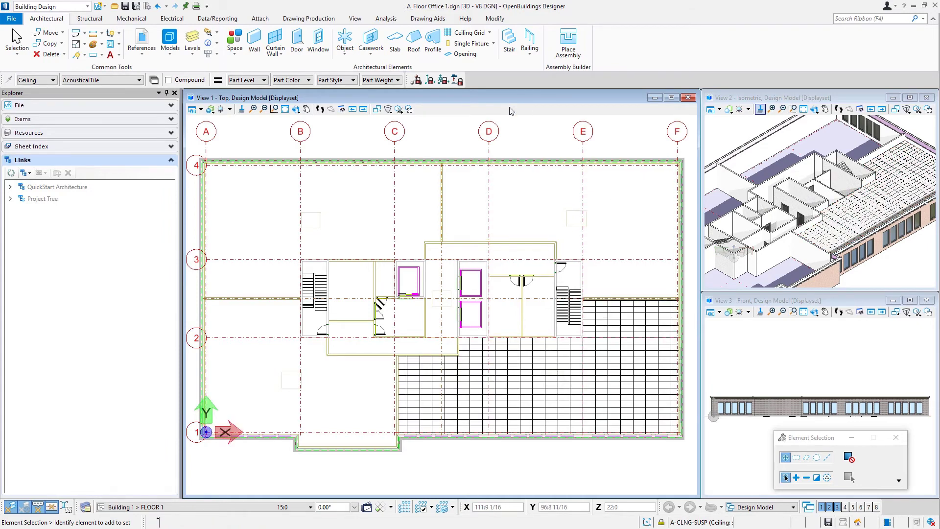
# Step: Place the same ceiling in the plan's upper-right office space, with its origin at the core corner on grids E and 3
pyautogui.click(448, 31)
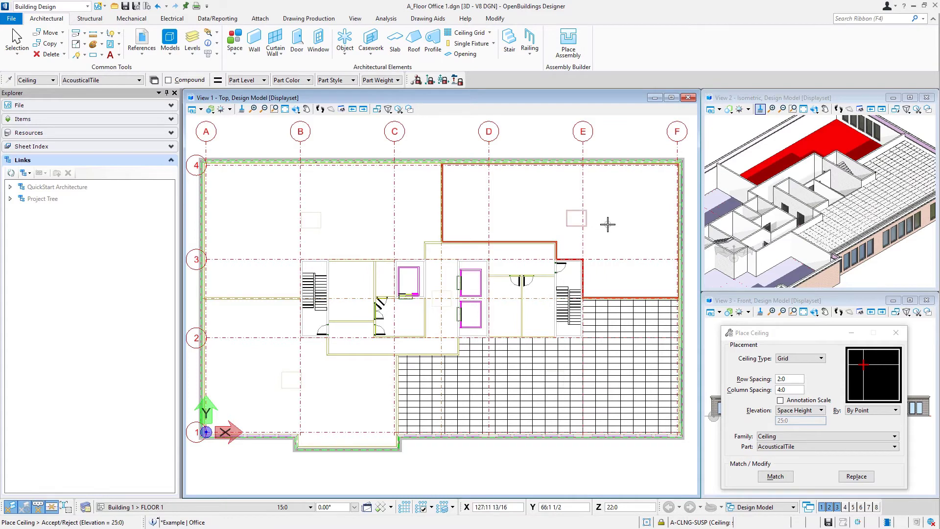
pyautogui.click(606, 223)
pyautogui.click(607, 225)
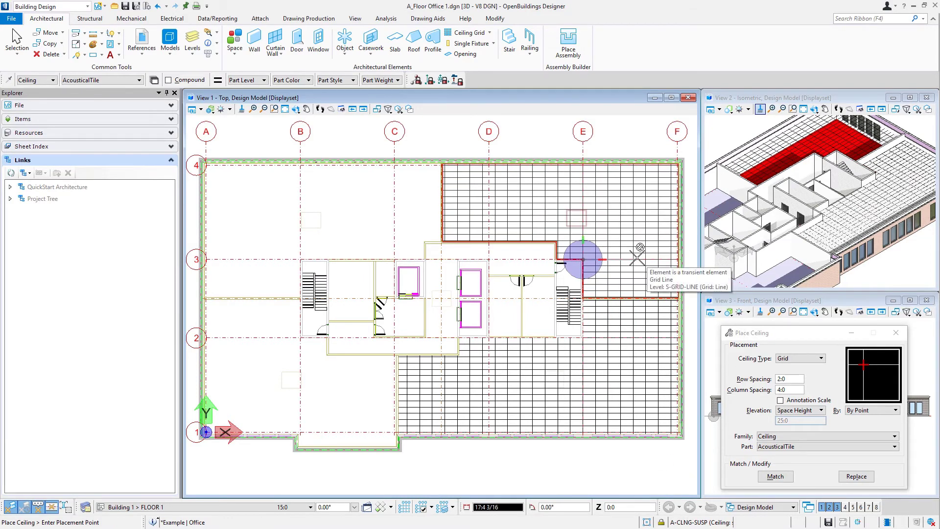
# Step: Place the ceiling in the plan's upper-left office space, with its origin at the core corner on grids B and 3, aligned horizontally
pyautogui.click(325, 226)
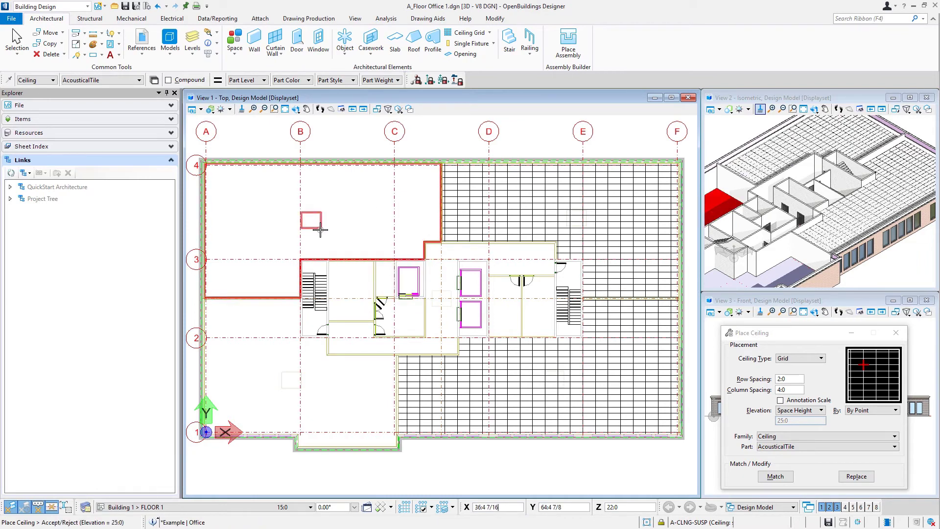
pyautogui.click(338, 240)
pyautogui.click(301, 259)
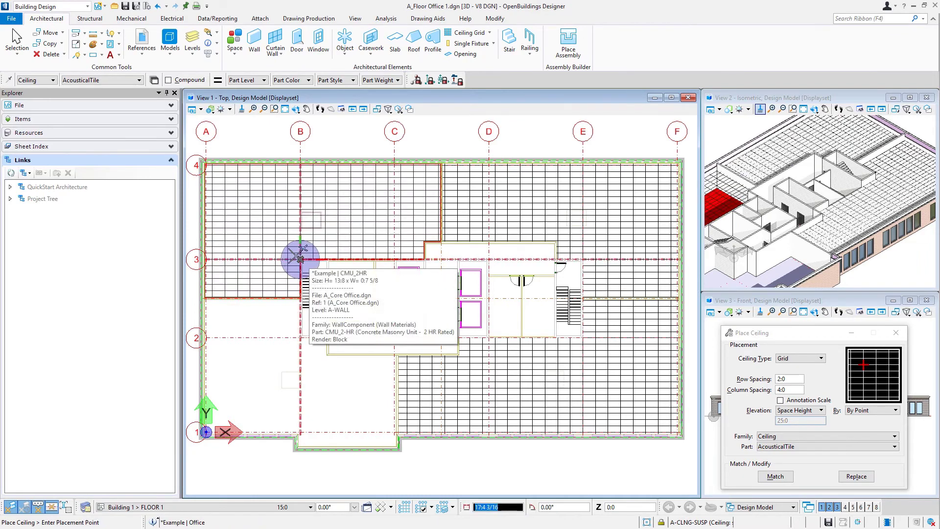
pyautogui.click(260, 258)
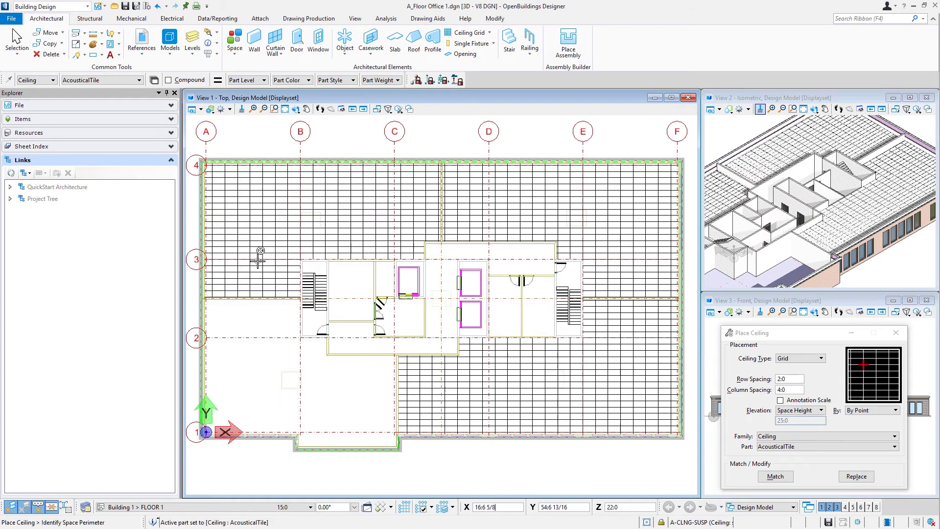
# Step: Place the ceiling in the plan's lower-left office space, with its origin at the core corner on grids B and 2
pyautogui.click(277, 376)
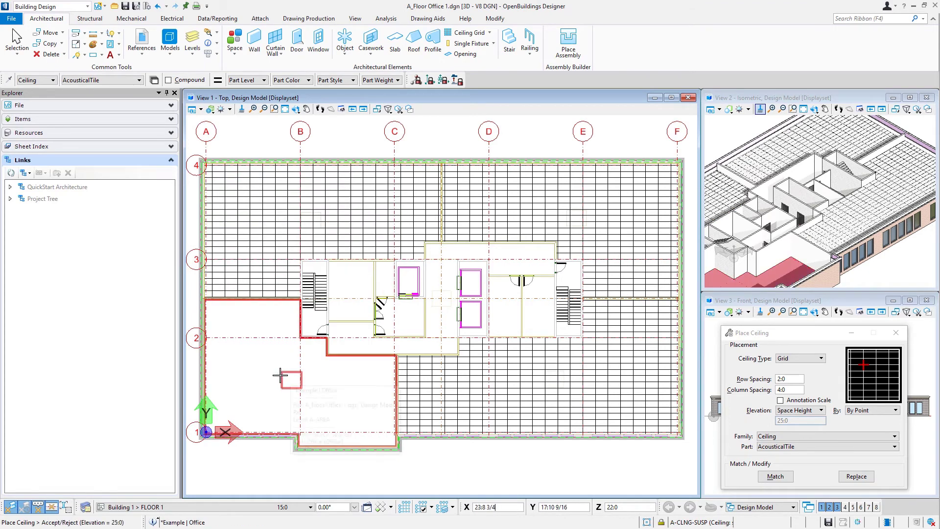
pyautogui.click(251, 362)
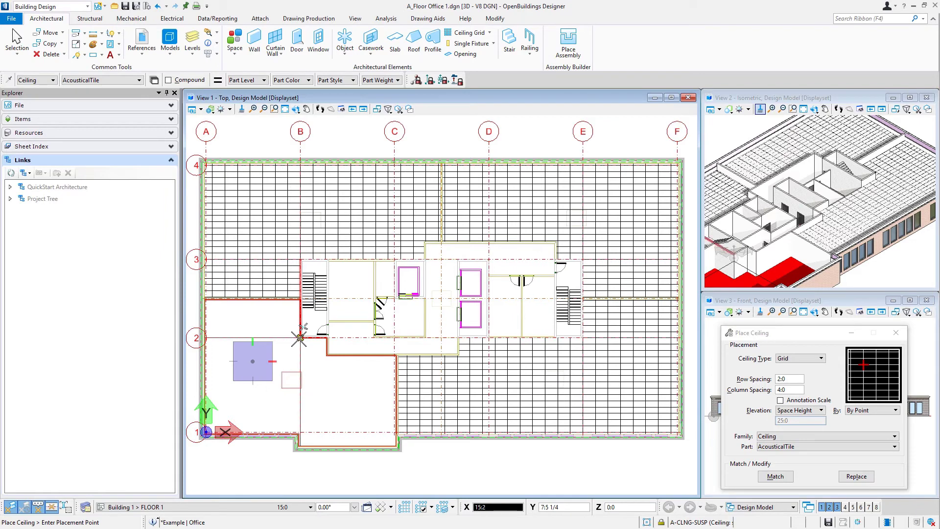
pyautogui.click(259, 331)
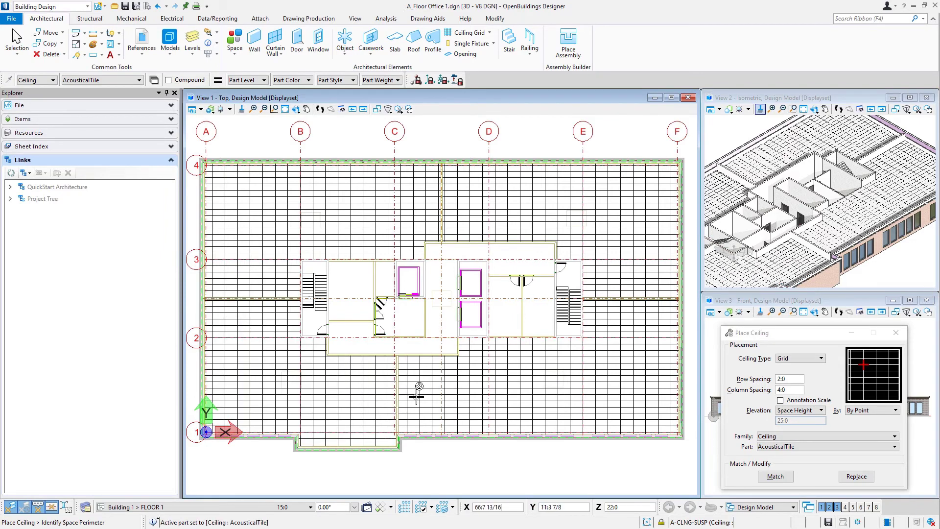
pyautogui.scroll(-3, 889, 199)
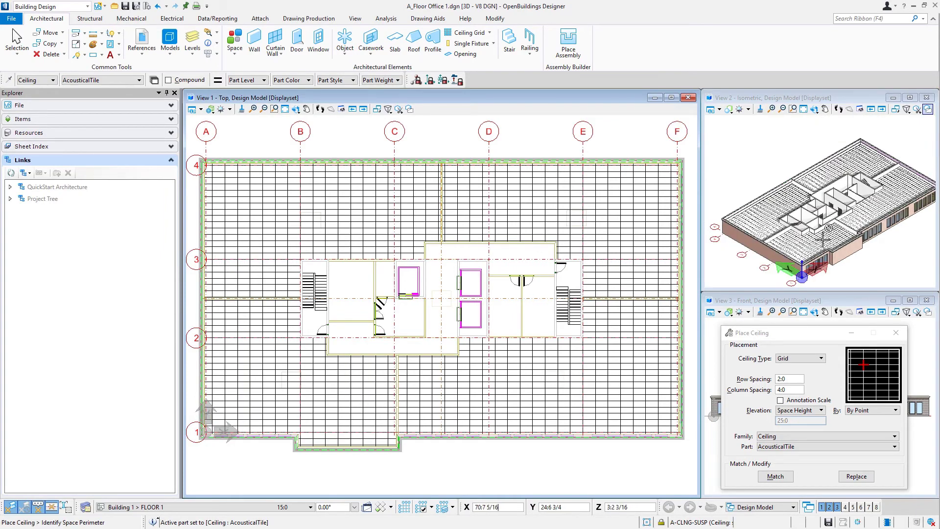